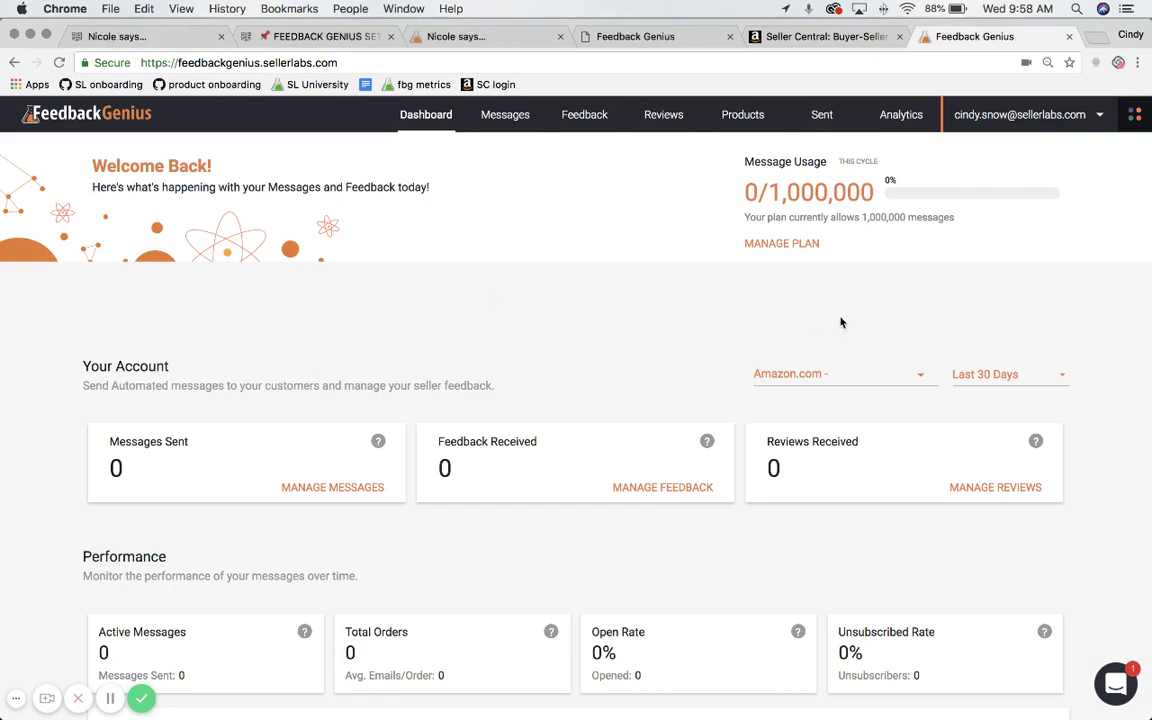
Step: Go to account Settings and show Marketplace Settings listing Amazon.com.mx, Amazon.ca and Amazon.com
left_click(1068, 117)
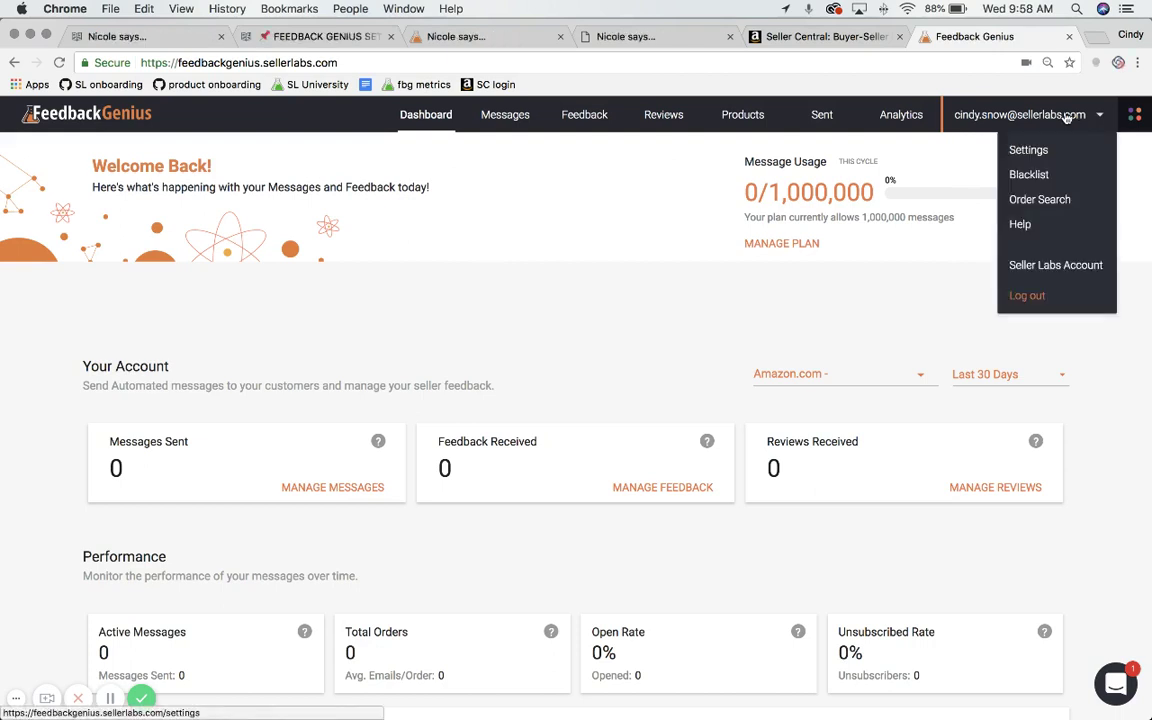
left_click(1028, 150)
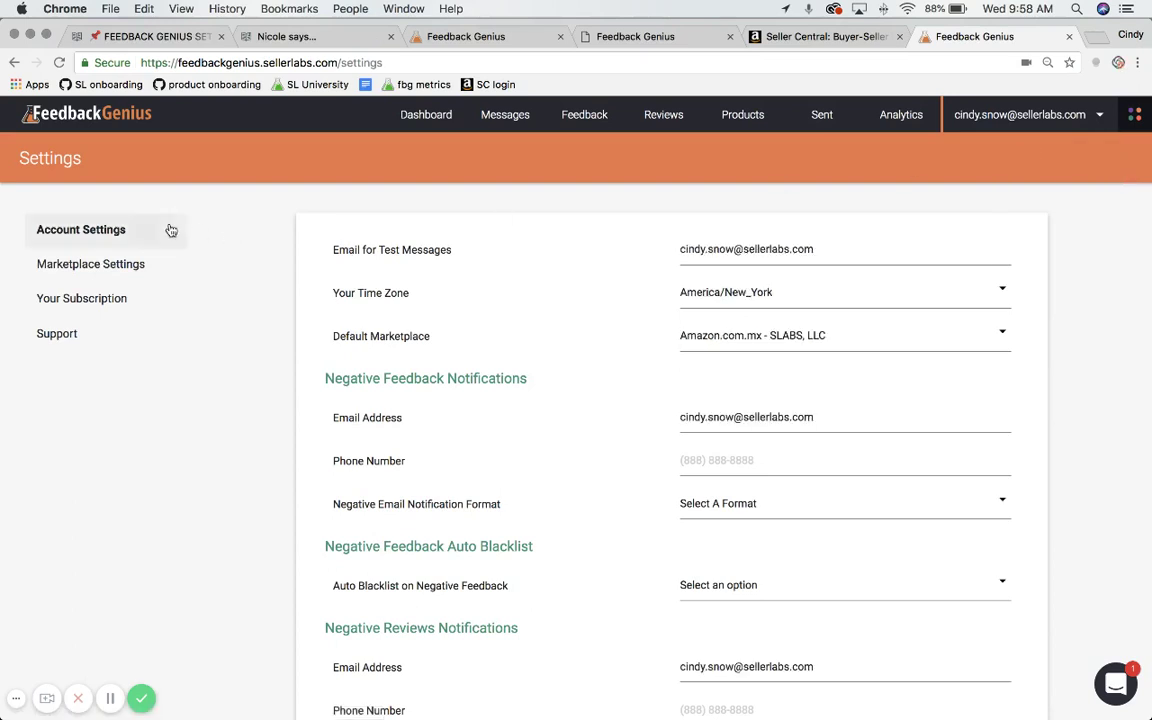
left_click(122, 268)
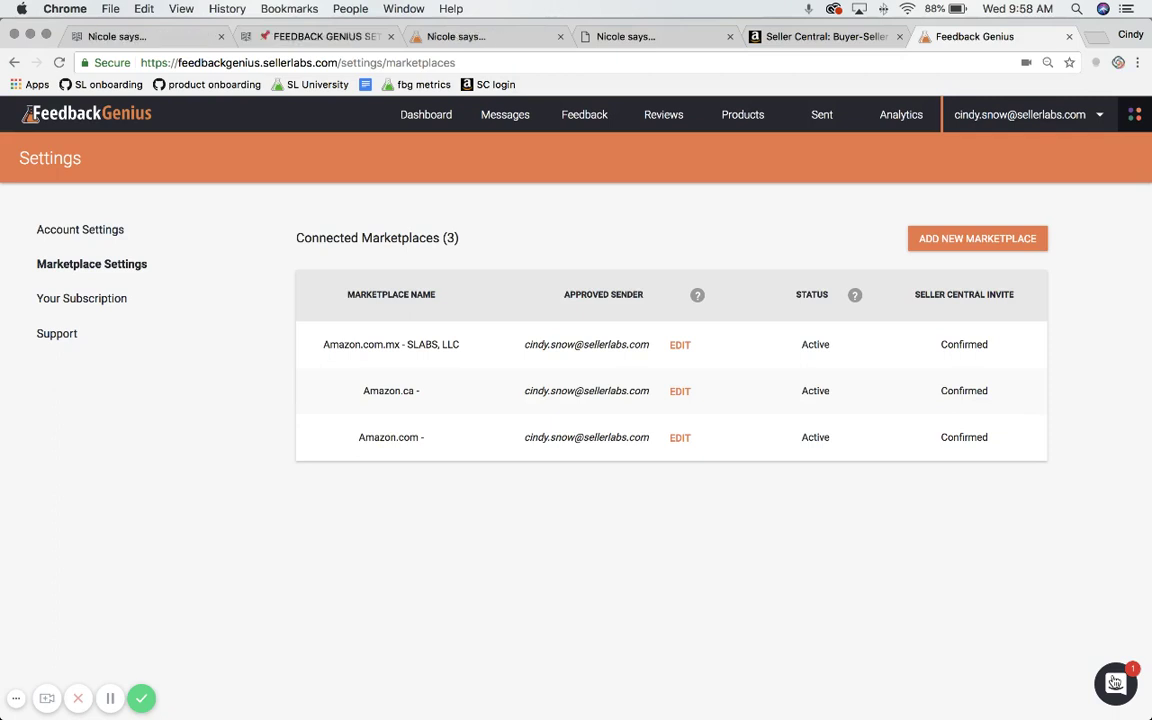
left_click(1115, 682)
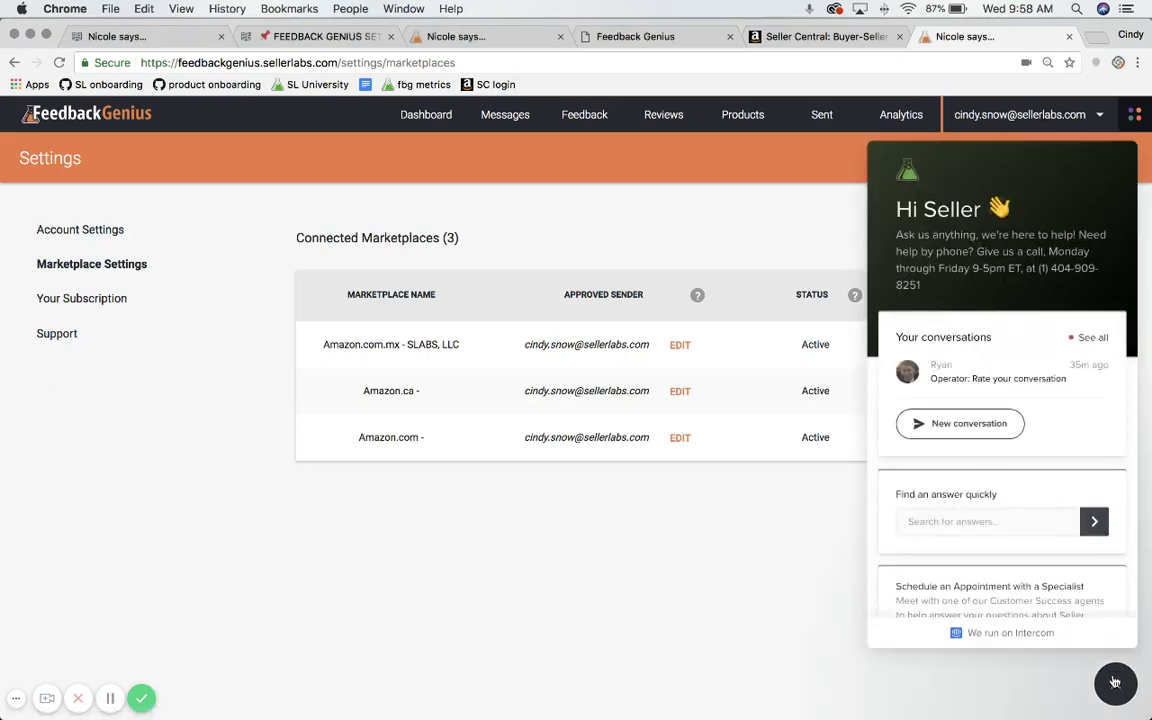
left_click(1115, 682)
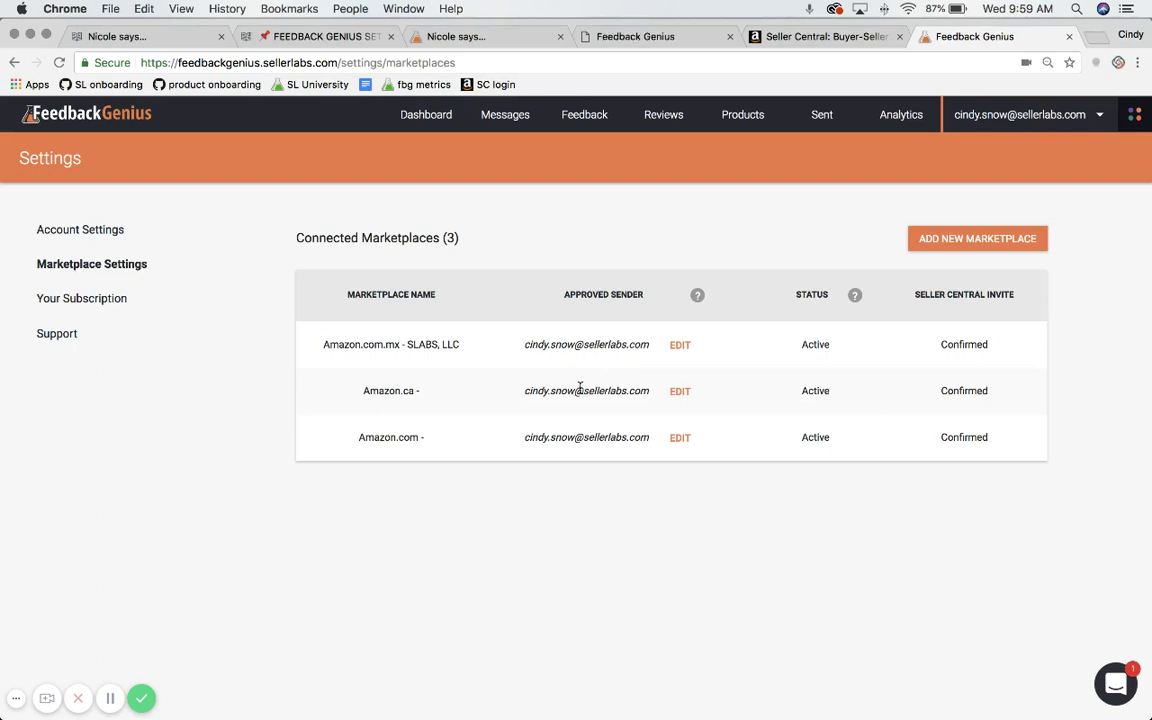
Step: Open the Amazon.com.mx approved-sender editor and select its current email address
left_click(682, 344)
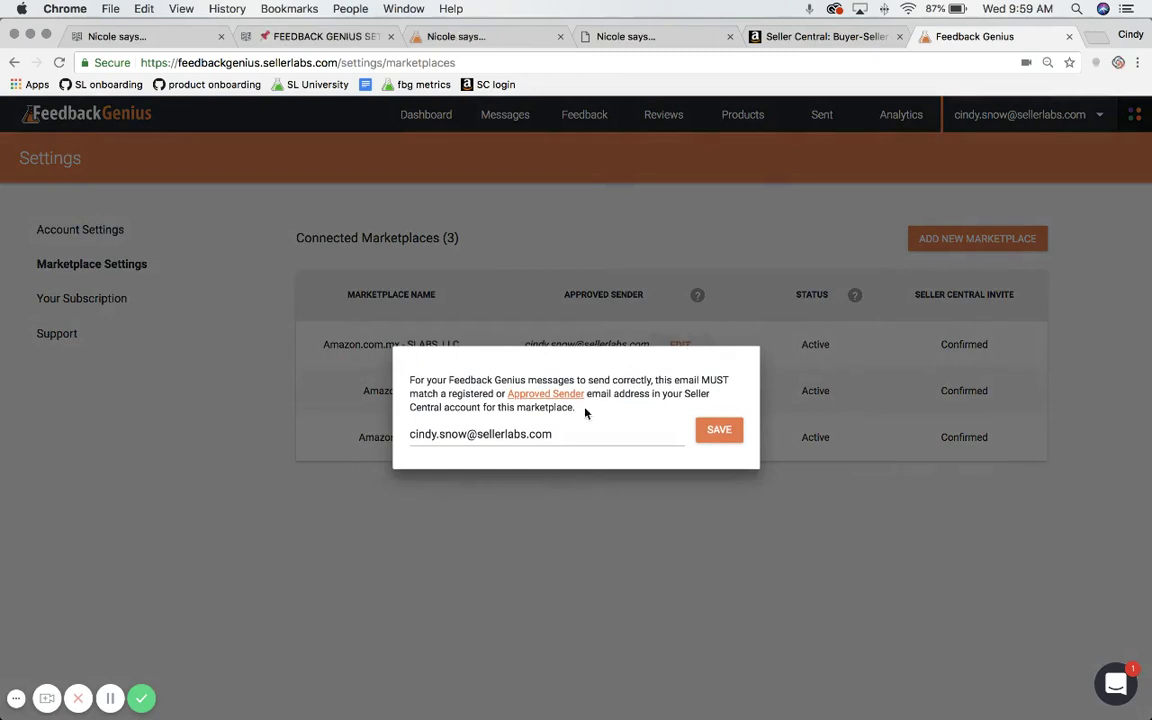
left_click_drag(573, 434, 410, 432)
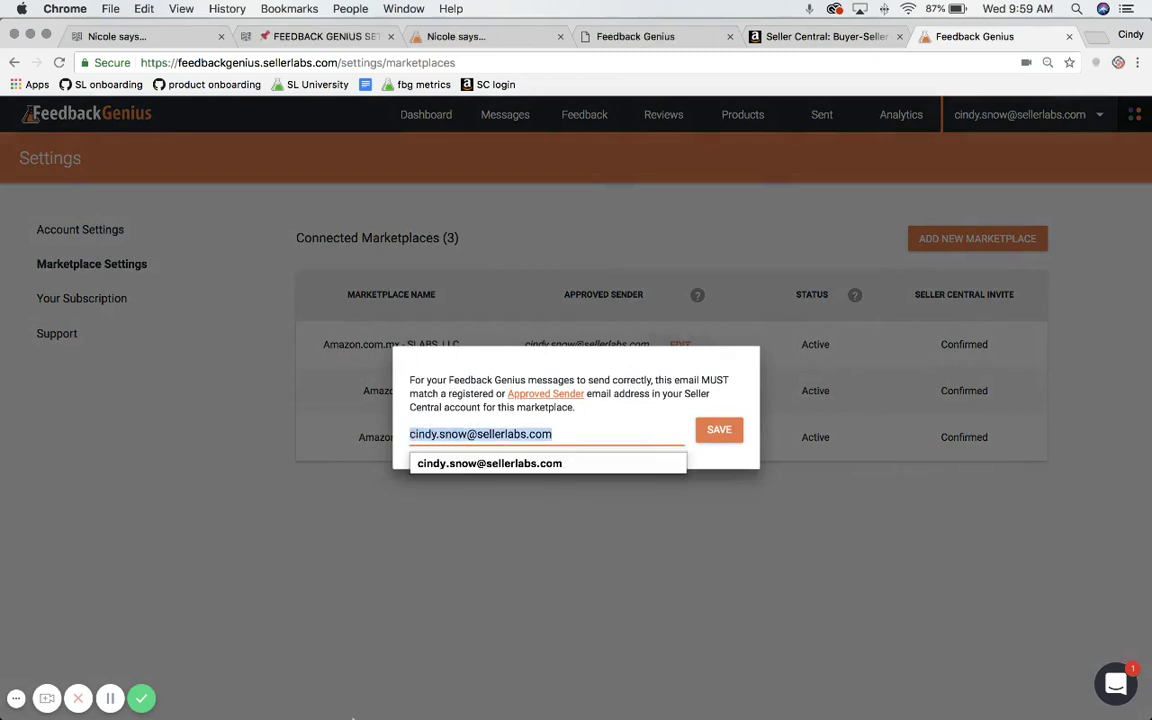
mouse_move(345, 700)
Step: In Seller Central, check the Authorized Emails list of registered and approved senders, dismissing the calendar alert
left_click(843, 38)
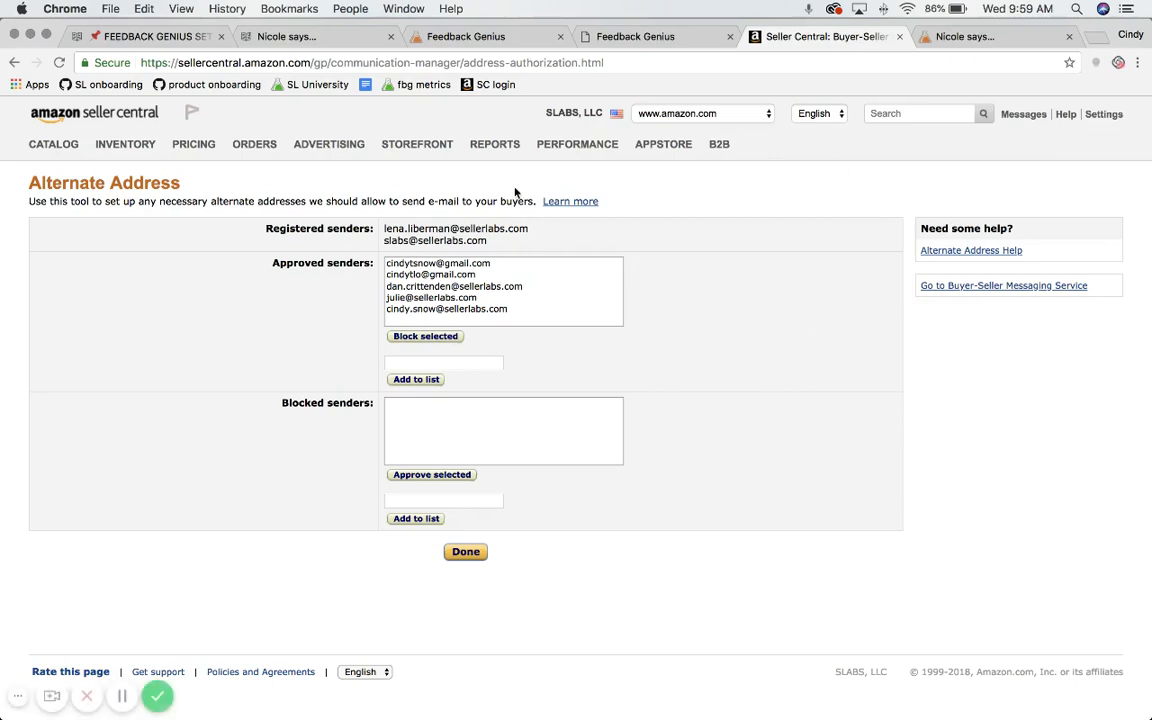
left_click(120, 113)
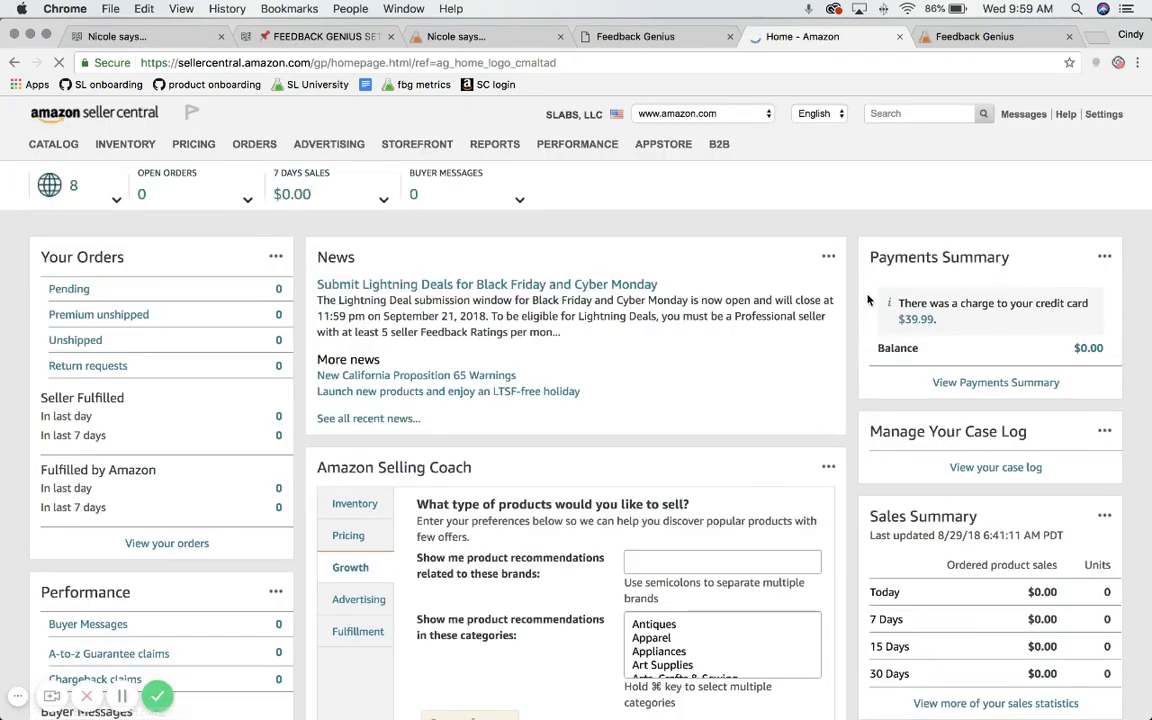
left_click(1024, 114)
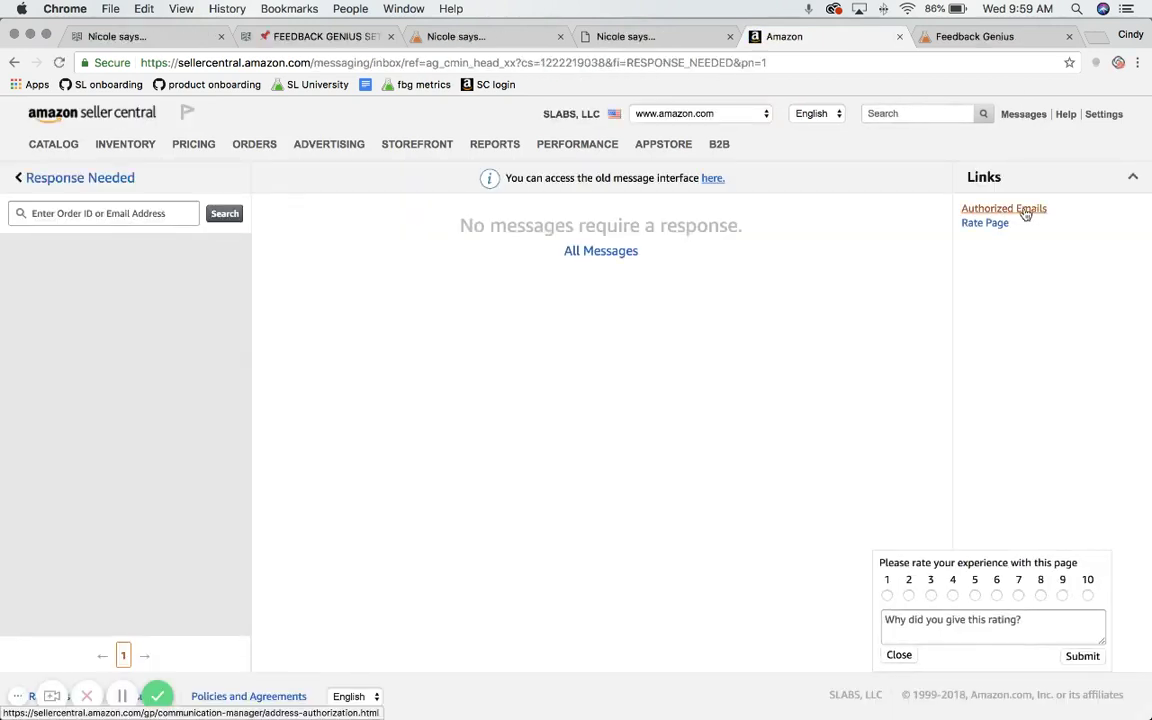
left_click(1024, 210)
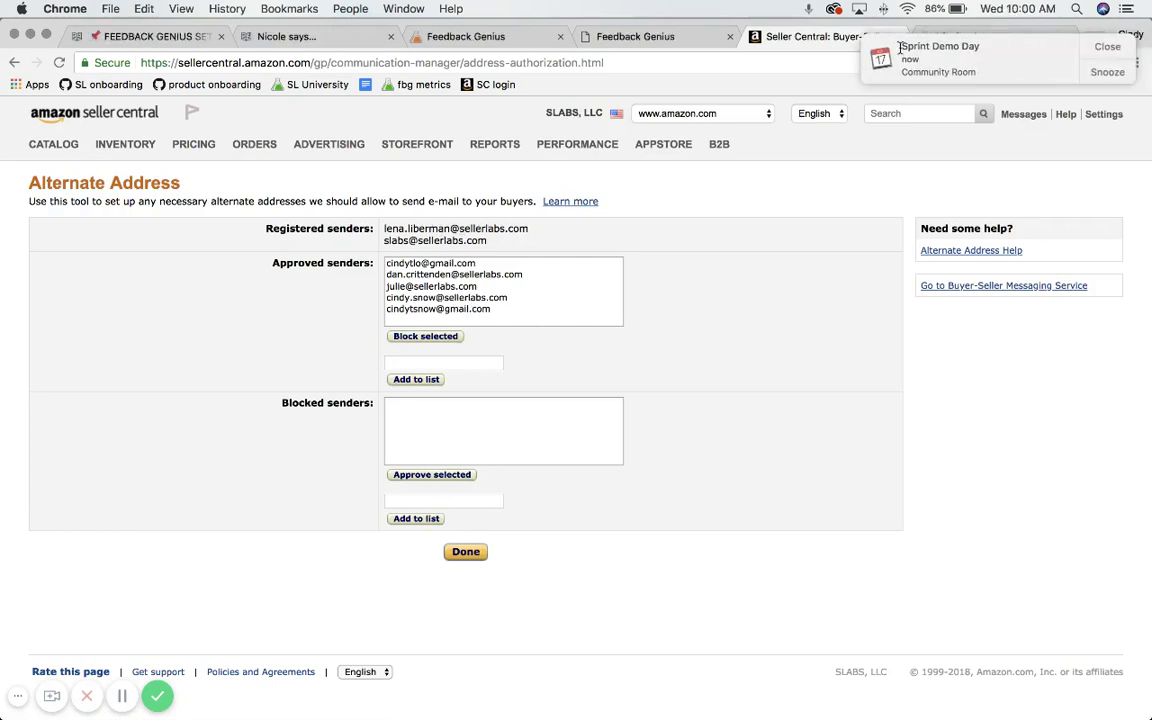
left_click(1107, 46)
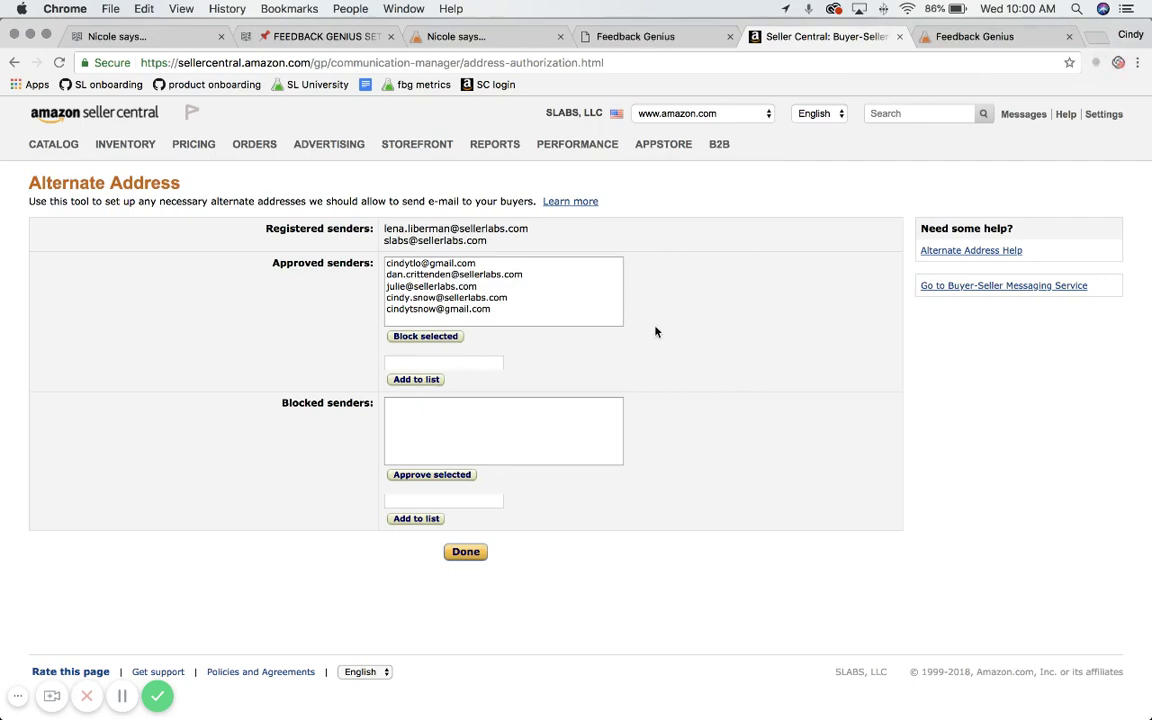
Step: Back in Feedback Genius, set Amazon.com.mx's approved sender to the registered Seller Central address and save
left_click(641, 40)
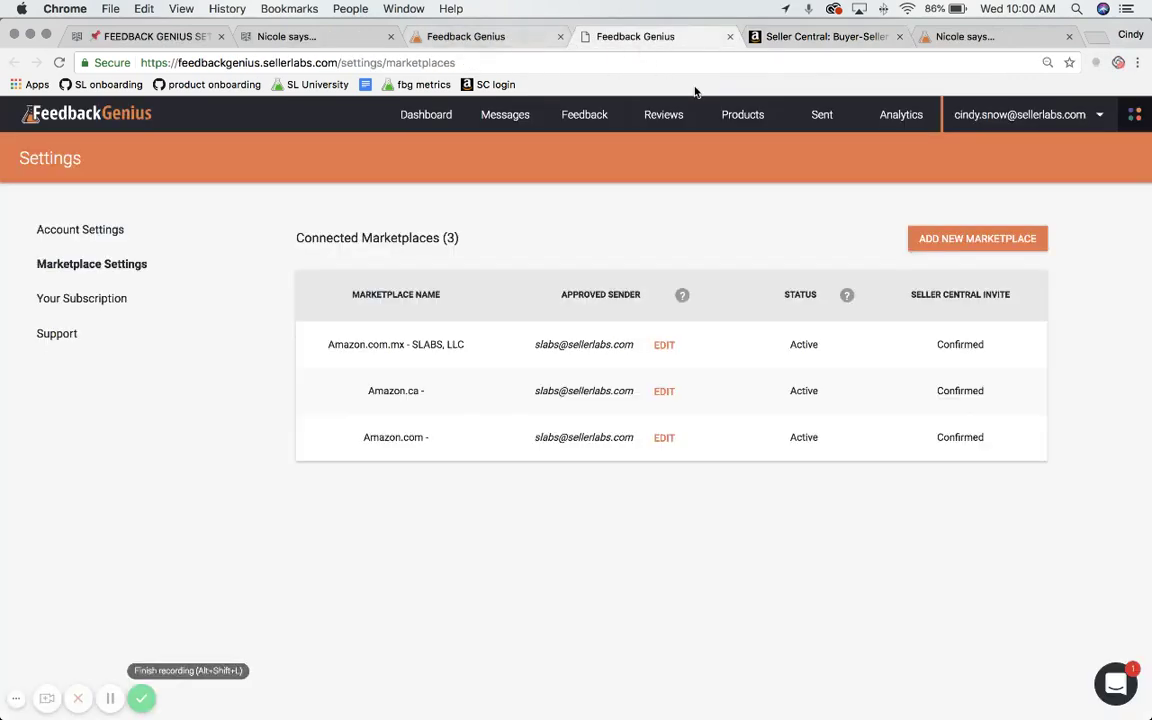
left_click(478, 39)
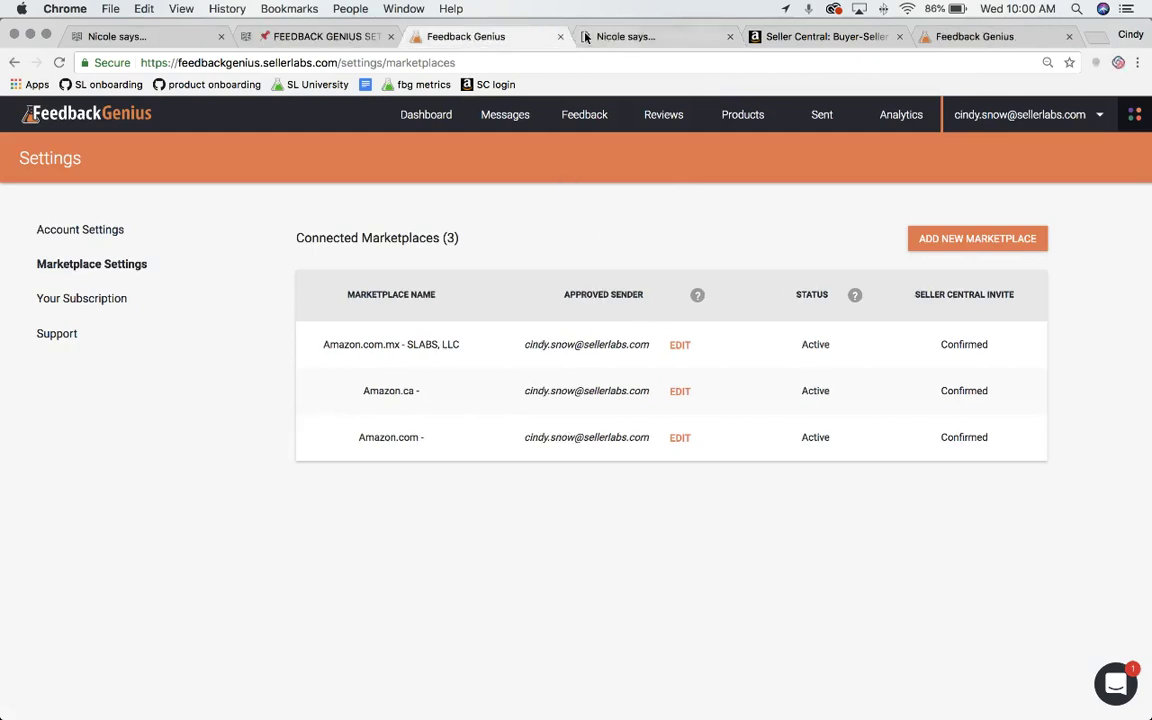
left_click(680, 345)
left_click(565, 438)
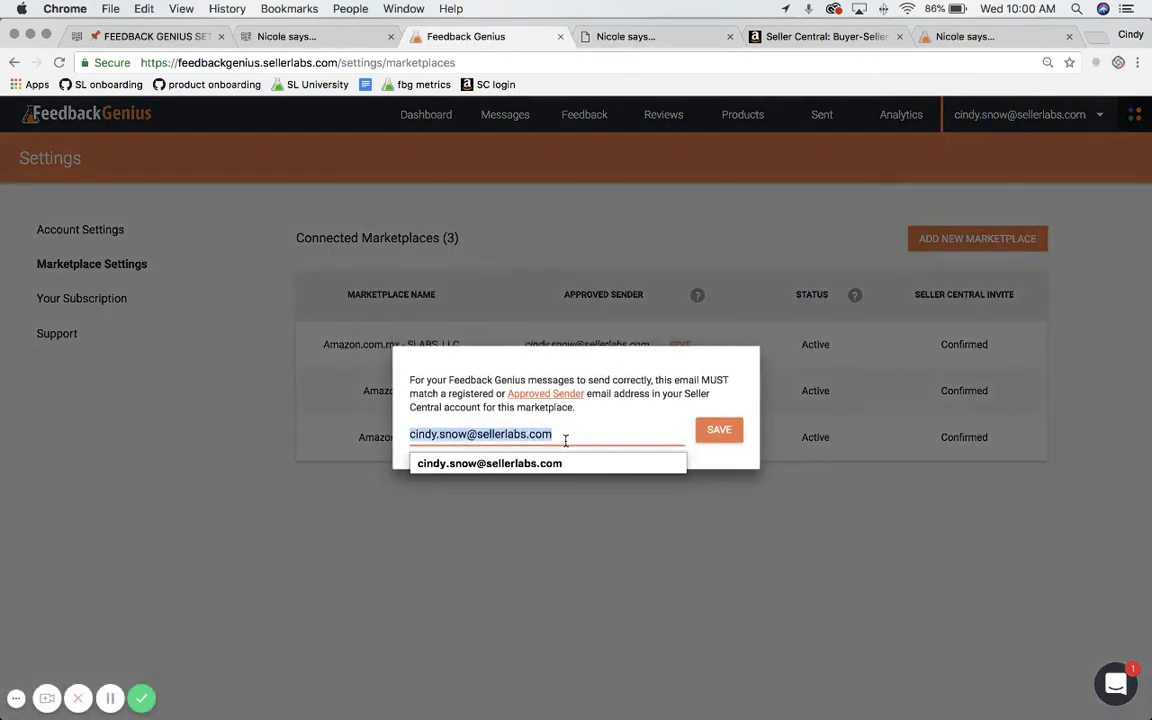
type("slab")
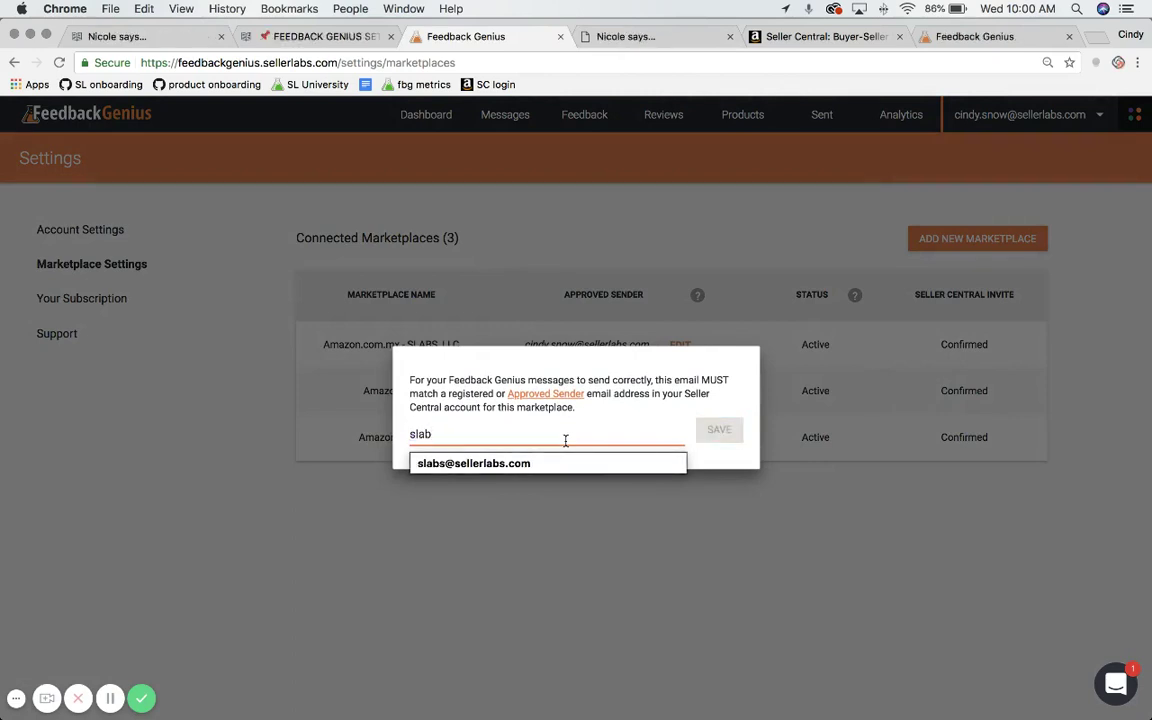
key("Down")
key("Return")
left_click(722, 431)
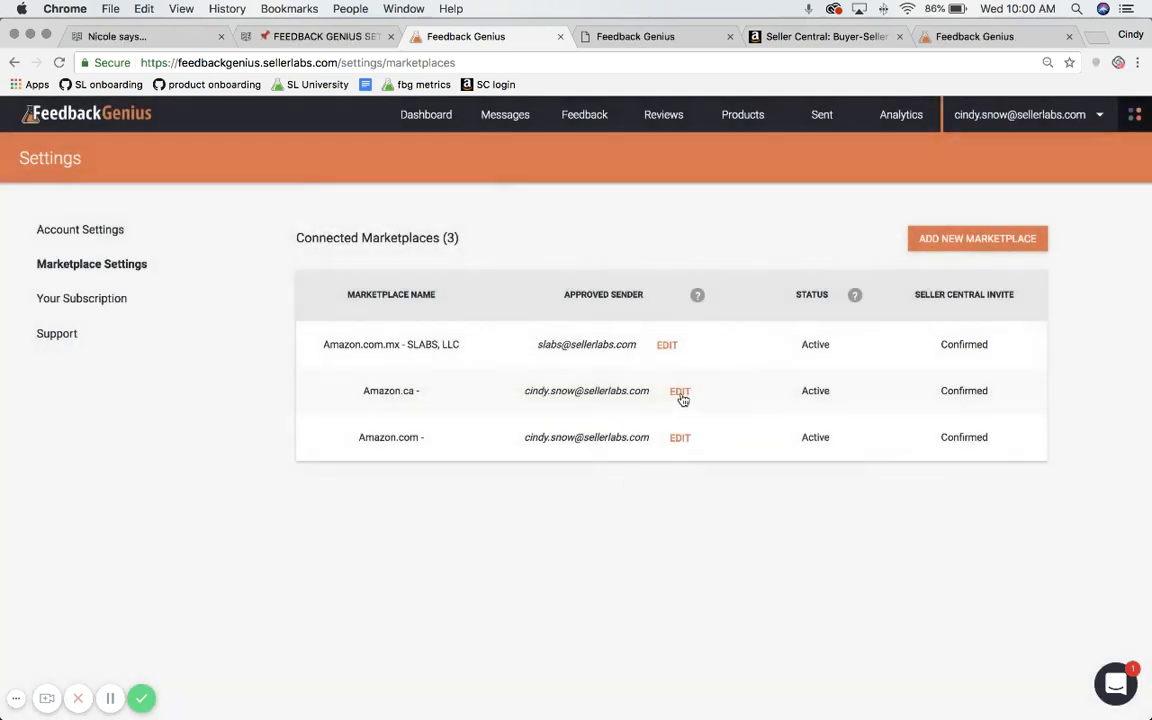
Step: Replace Amazon.ca's approved sender with the suggested registered Seller Central address and save
left_click(680, 391)
triple_click(560, 433)
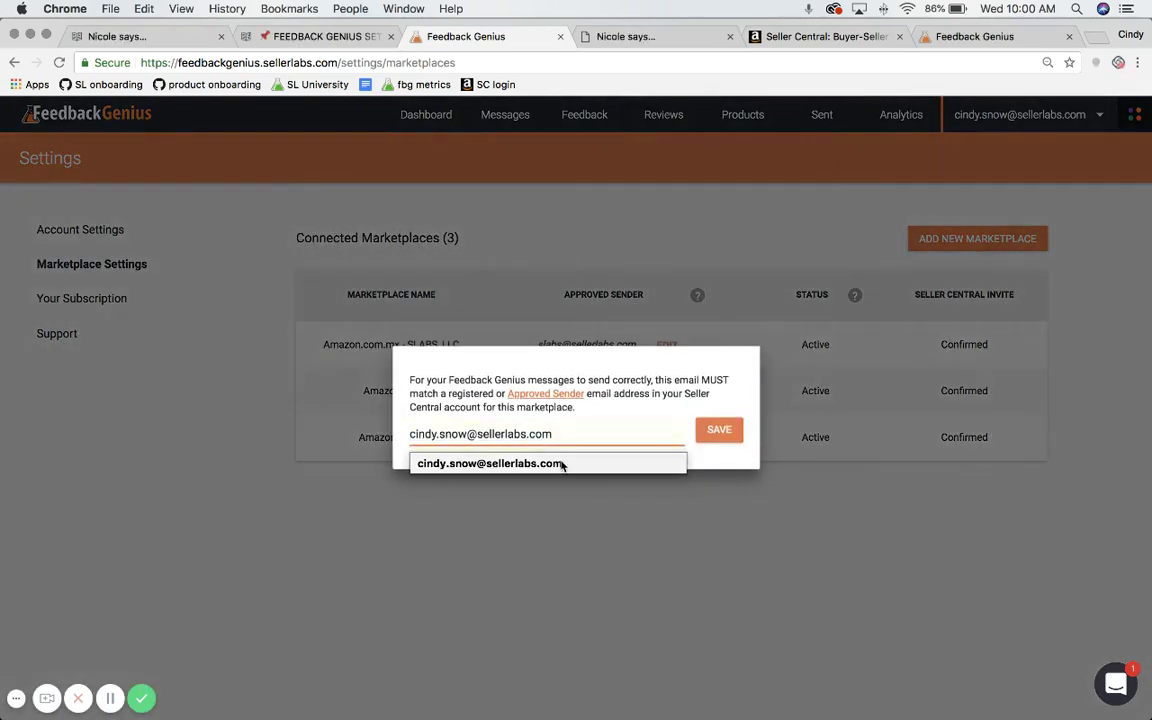
left_click(562, 435)
triple_click(562, 435)
type("slabs")
left_click(510, 463)
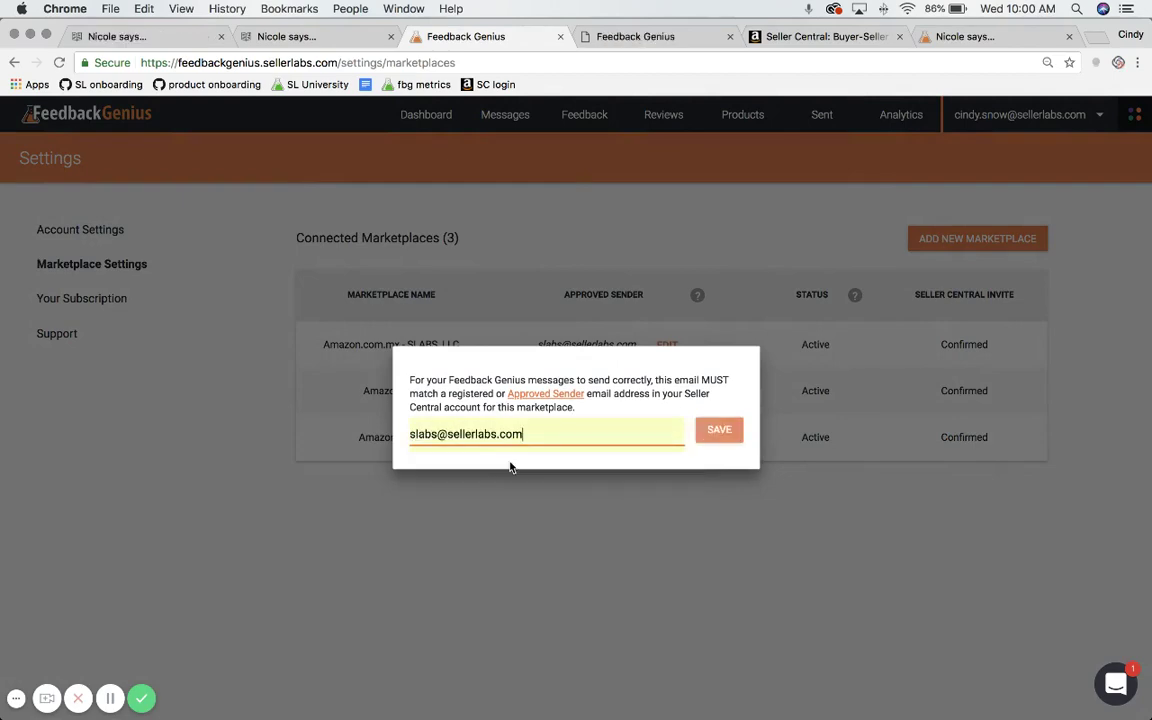
left_click(710, 438)
Step: Replace Amazon.com's approved sender with the suggested registered Seller Central address and save
left_click(688, 441)
triple_click(576, 432)
type("sl")
key("Down")
key("Return")
left_click(719, 432)
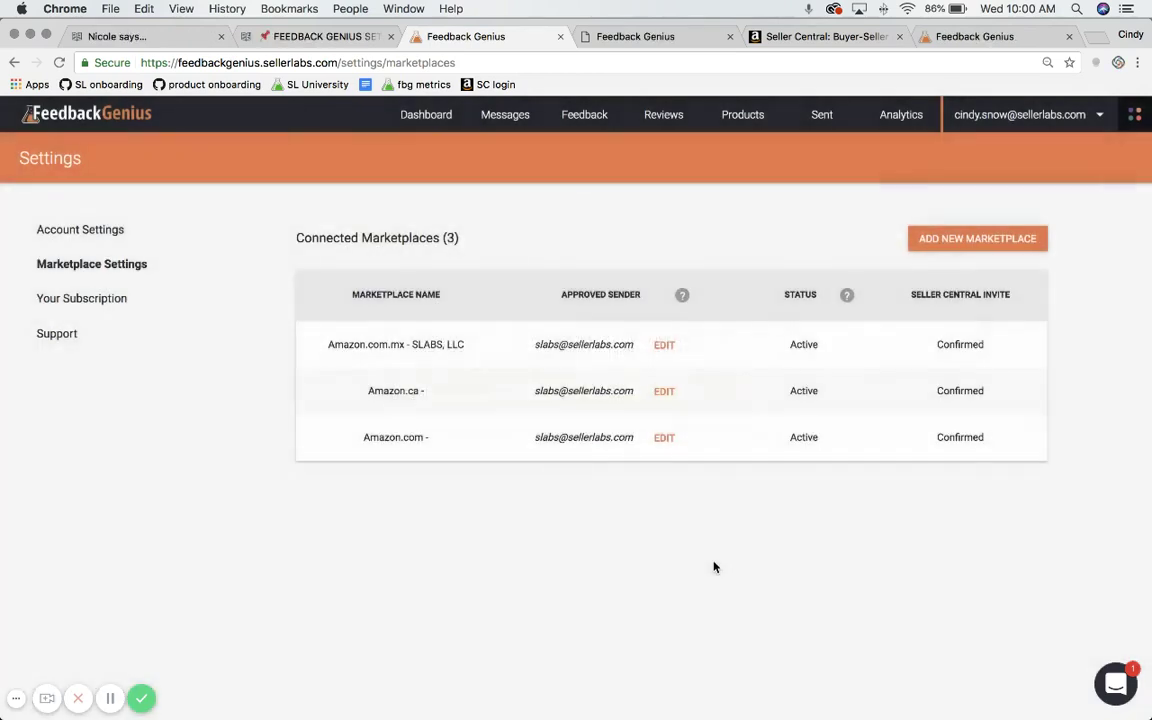